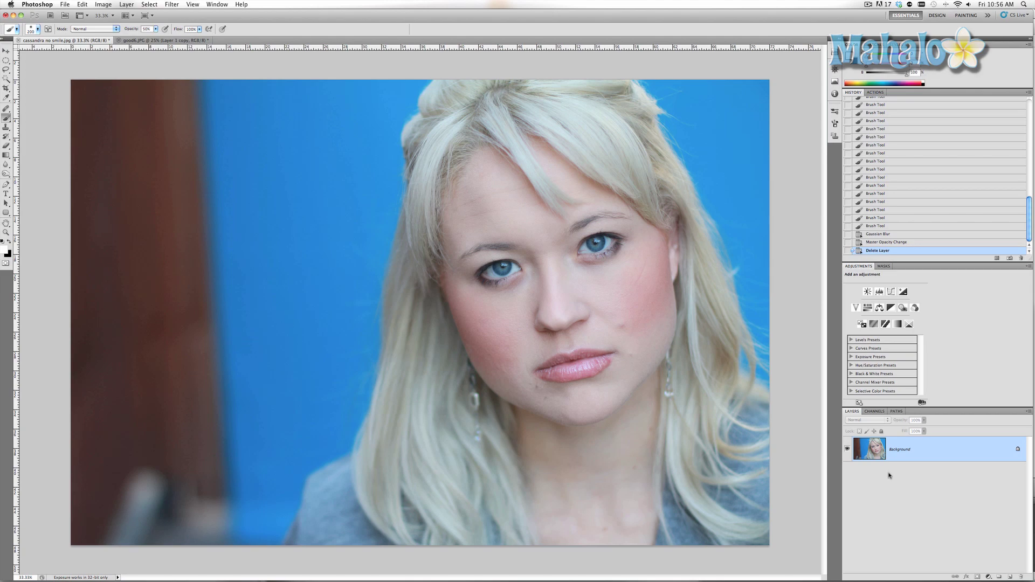
Step: Create a new layer named Contours in Soft Light mode, filled with 50% gray
key("super+shift+n")
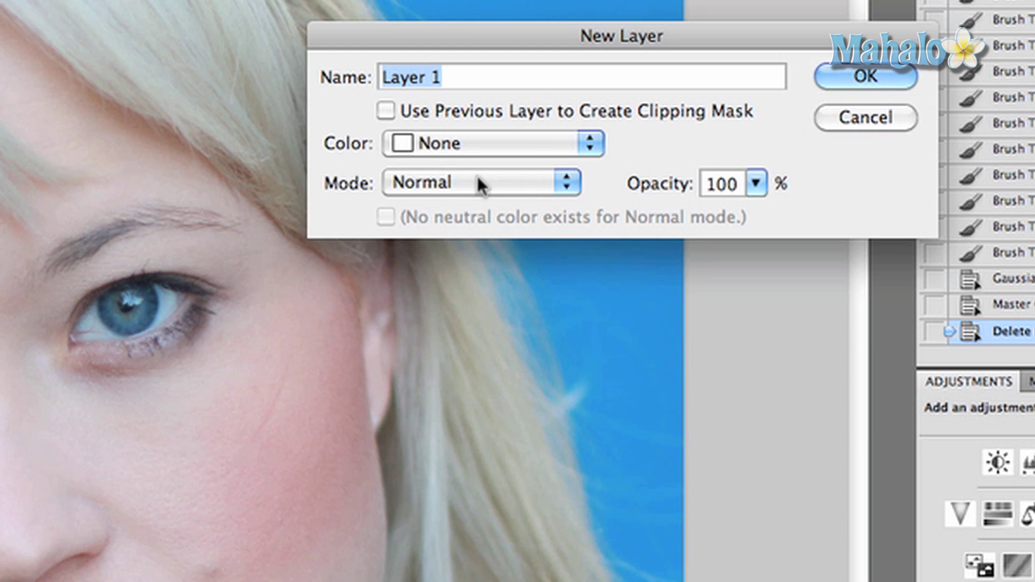
left_click(477, 182)
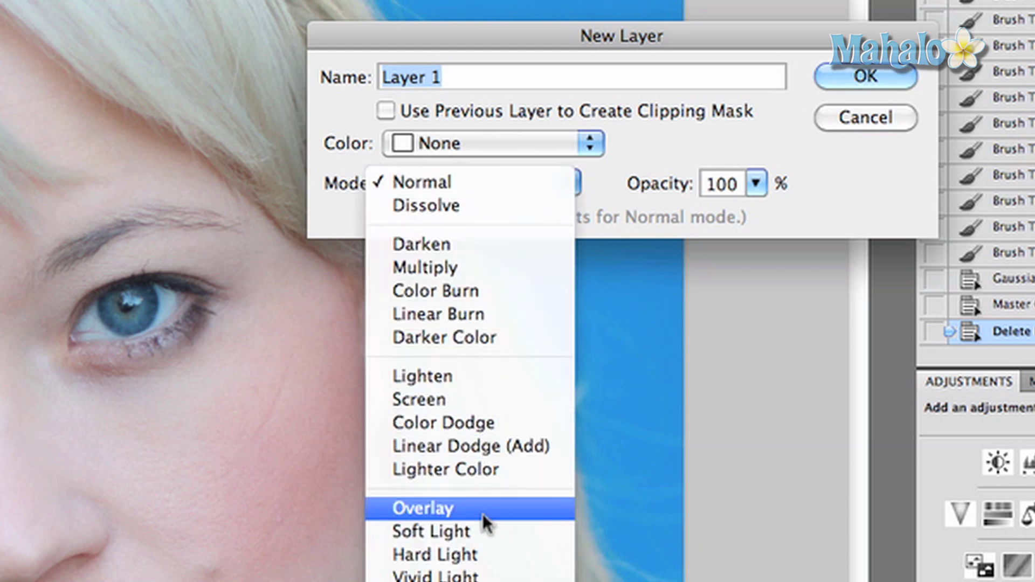
left_click(487, 531)
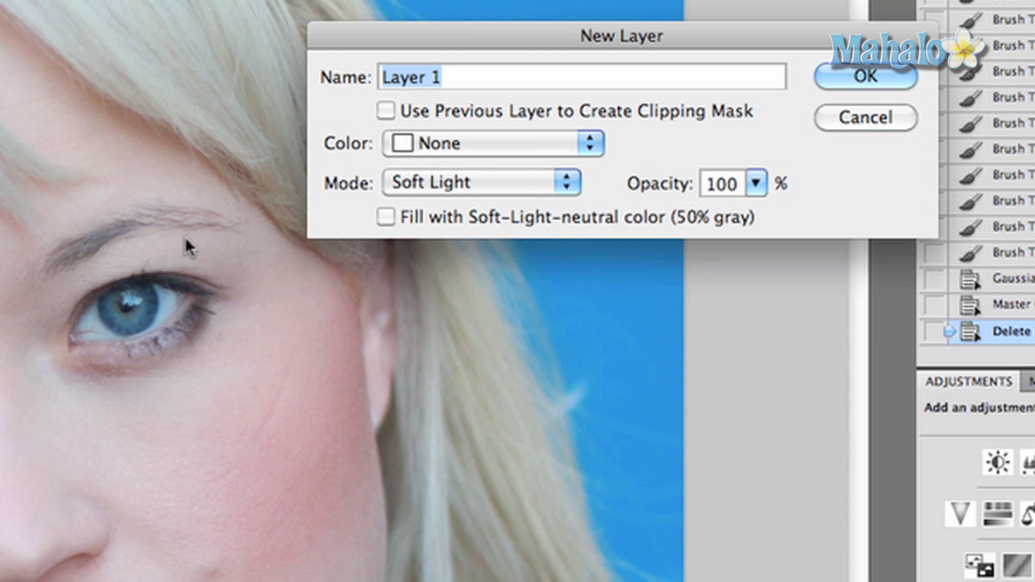
left_click(392, 218)
type("Contours")
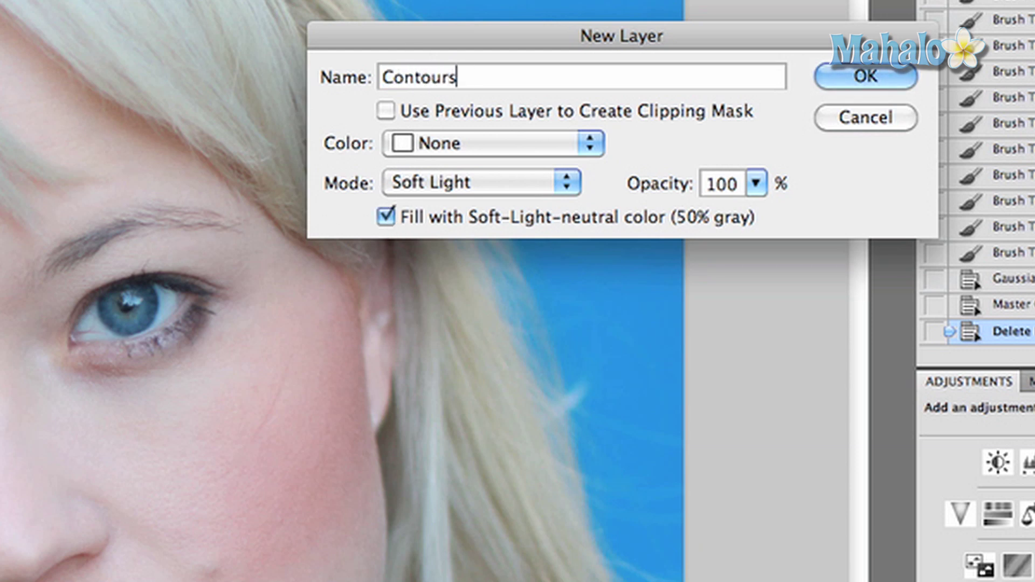
key("Return")
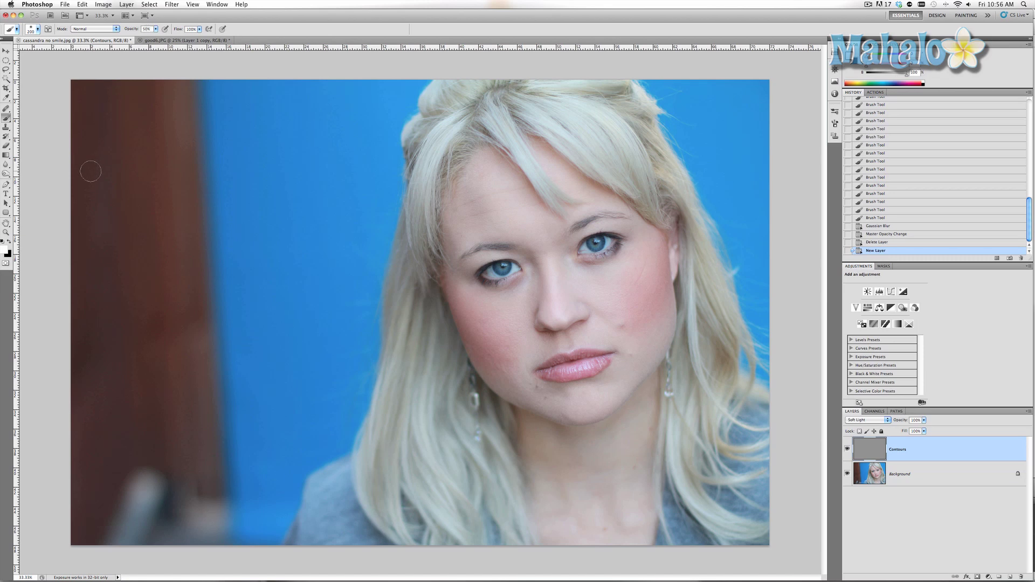
Step: Paint black shadows with the Brush under both cheekbones and at both temples on the Contours layer
key("x")
mouse_move(662, 306)
left_mouse_down()
mouse_move(648, 329)
mouse_move(670, 291)
left_mouse_up()
mouse_move(503, 373)
left_mouse_down()
mouse_move(467, 353)
mouse_move(486, 367)
mouse_move(474, 366)
left_mouse_up()
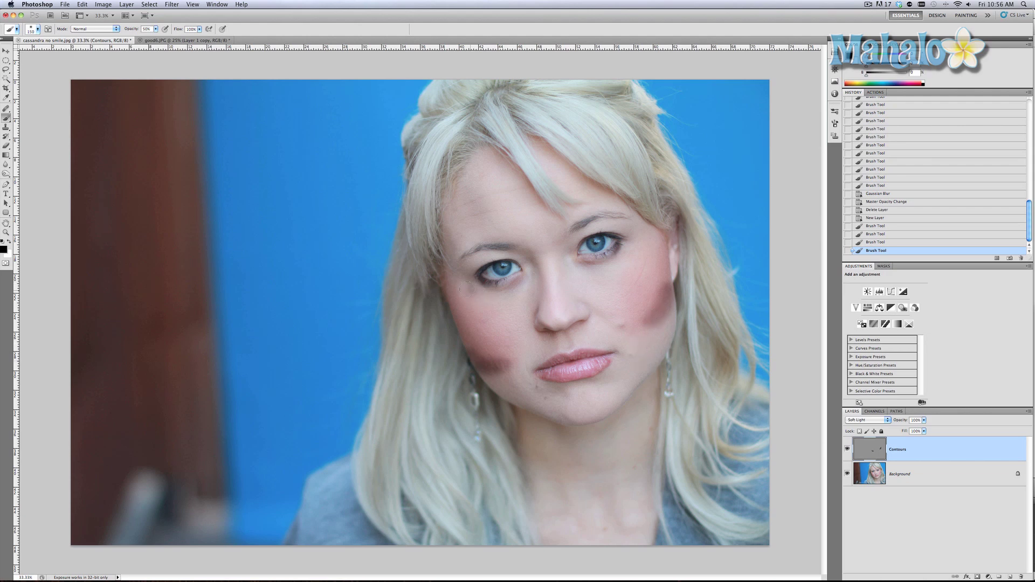
left_click_drag(472, 293, 445, 280)
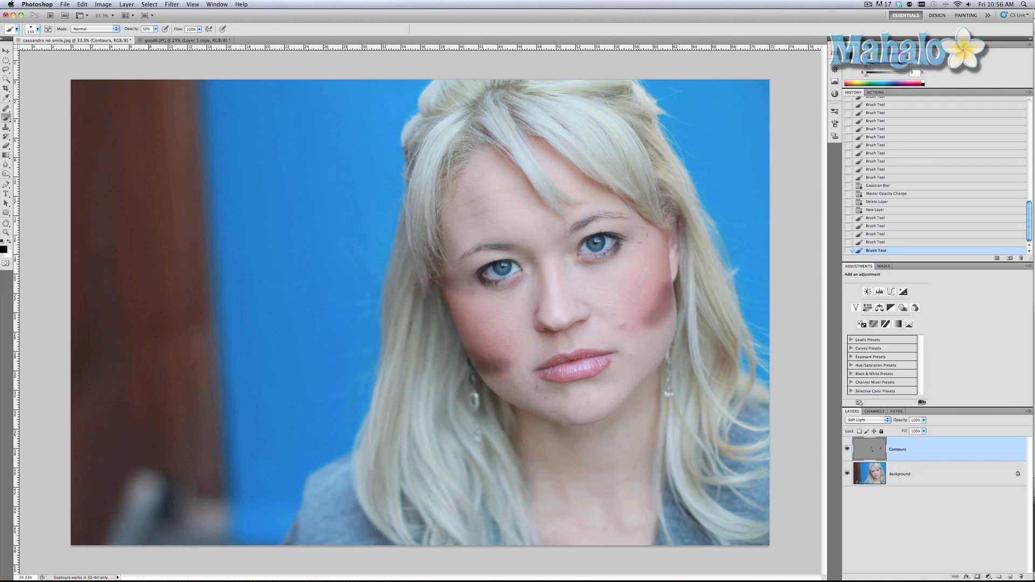
left_click_drag(640, 235, 666, 235)
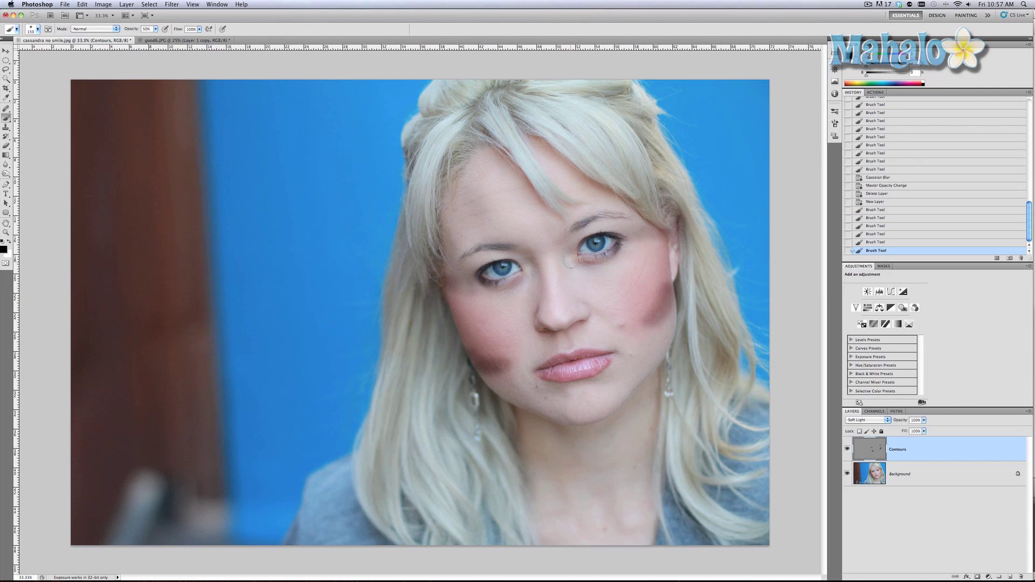
Step: Paint black shadows along the sides of the nose, below the lower lip and along the jawline
mouse_move(564, 258)
left_mouse_down()
mouse_move(526, 266)
mouse_move(534, 298)
mouse_move(576, 267)
mouse_move(572, 284)
mouse_move(590, 309)
mouse_move(533, 314)
mouse_move(536, 342)
mouse_move(582, 332)
left_mouse_up()
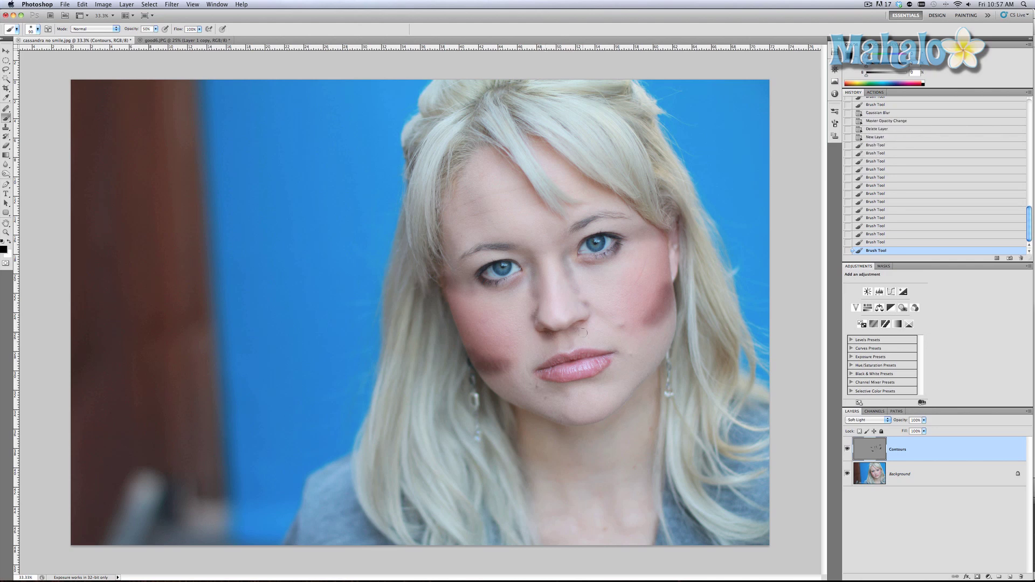
mouse_move(576, 387)
left_mouse_down()
mouse_move(586, 385)
mouse_move(573, 386)
left_mouse_up()
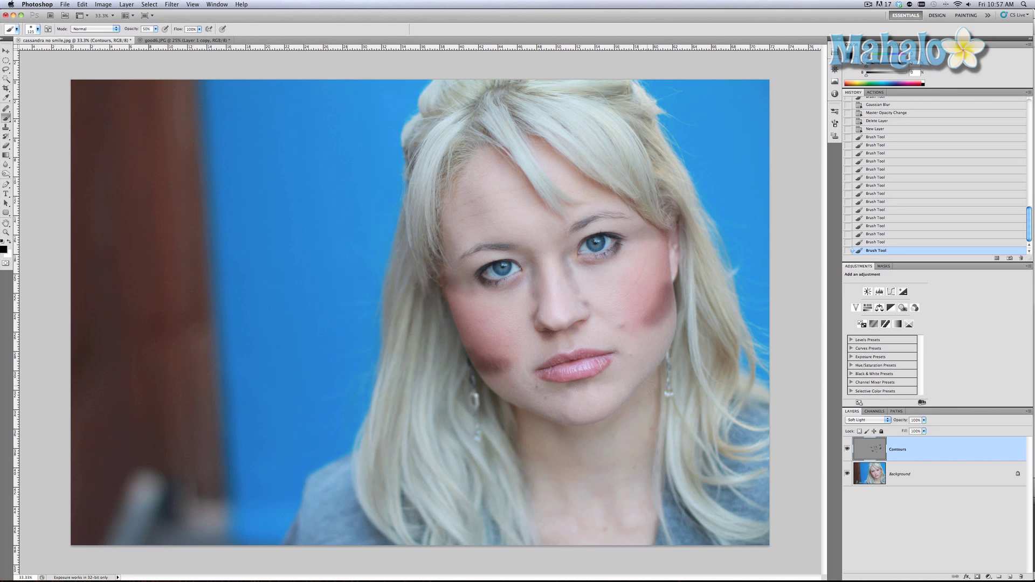
left_click_drag(653, 380, 642, 404)
left_click_drag(517, 416, 542, 423)
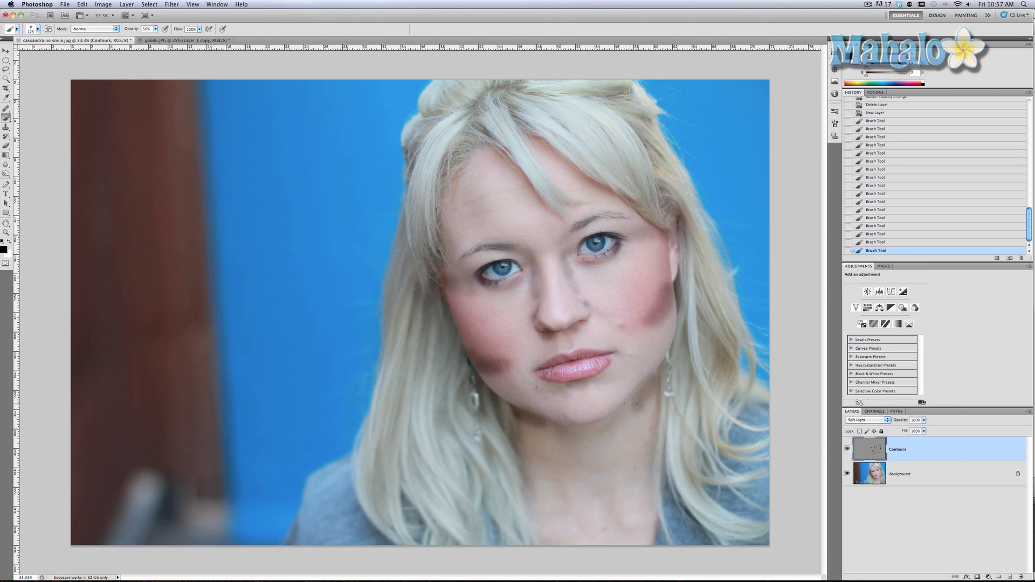
mouse_move(631, 404)
left_mouse_down()
mouse_move(604, 427)
mouse_move(546, 428)
left_mouse_up()
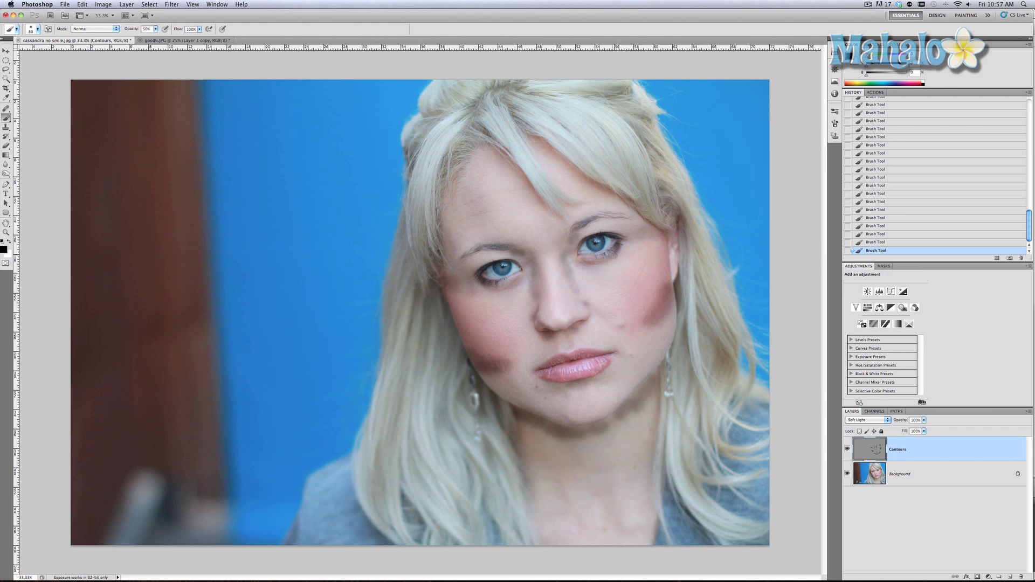
Step: Switch to white with a larger 200 px brush and paint highlights on both sides of the forehead
key("x")
key("bracketright")
key("bracketright")
key("bracketright")
key("bracketright")
key("bracketright")
mouse_move(470, 214)
left_mouse_down()
mouse_move(492, 171)
mouse_move(537, 215)
mouse_move(476, 200)
mouse_move(489, 196)
mouse_move(477, 225)
left_mouse_up()
left_click_drag(546, 157, 592, 189)
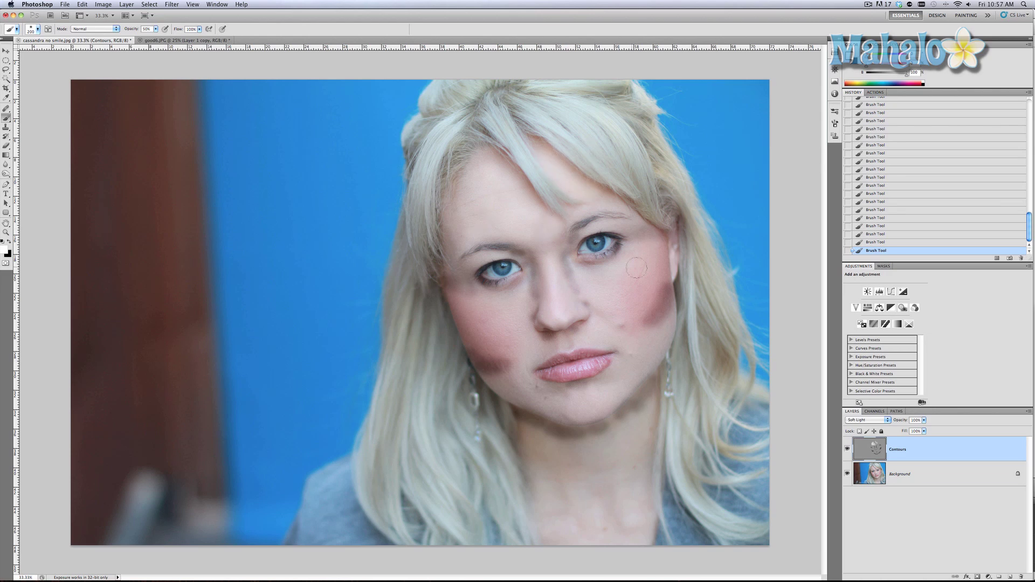
Step: Paint white highlights under both eyes with a smaller brush
key("bracketleft")
key("bracketleft")
key("bracketleft")
left_click_drag(581, 268, 617, 260)
left_click_drag(519, 281, 488, 289)
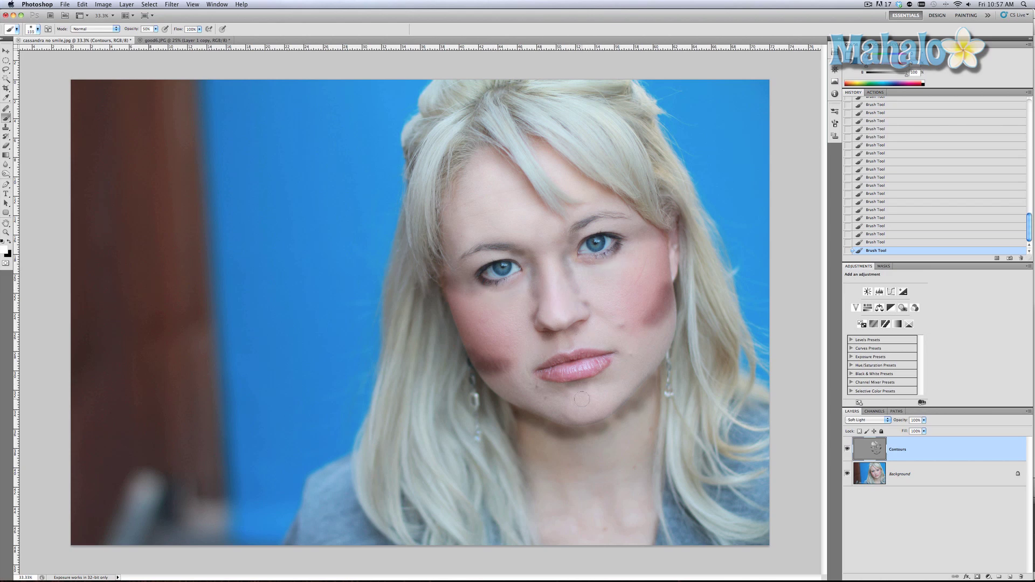
Step: Paint a white highlight on the chin with a larger 250 px brush
key("bracketright")
key("bracketright")
key("bracketright")
mouse_move(582, 398)
left_mouse_down()
mouse_move(578, 404)
mouse_move(594, 397)
left_mouse_up()
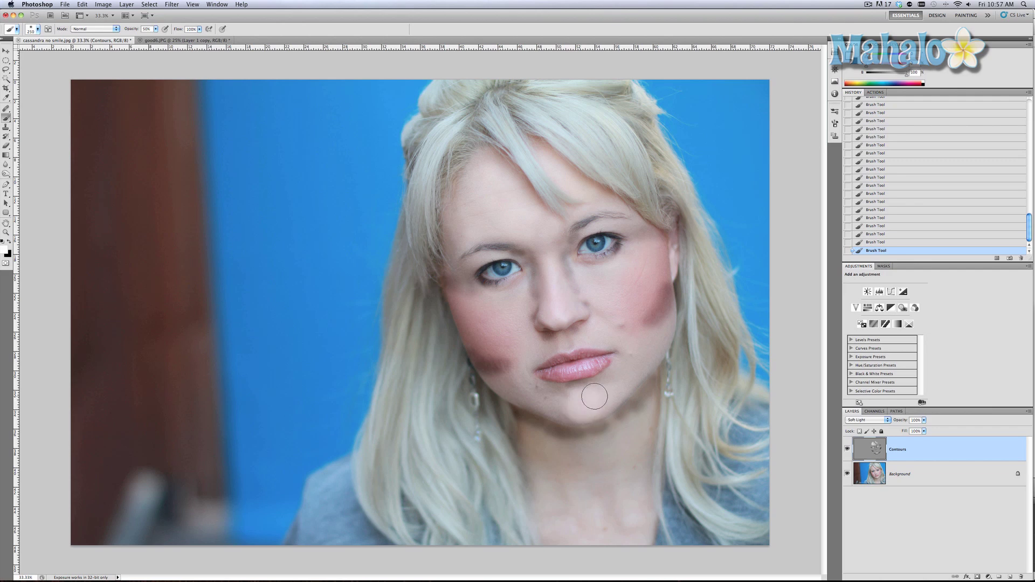
Step: Paint a white highlight along the bridge of the nose with a smaller 100 px brush
key("bracketleft")
key("bracketleft")
key("bracketleft")
key("bracketleft")
key("bracketleft")
mouse_move(542, 263)
left_mouse_down()
mouse_move(555, 313)
mouse_move(554, 262)
mouse_move(539, 252)
left_mouse_up()
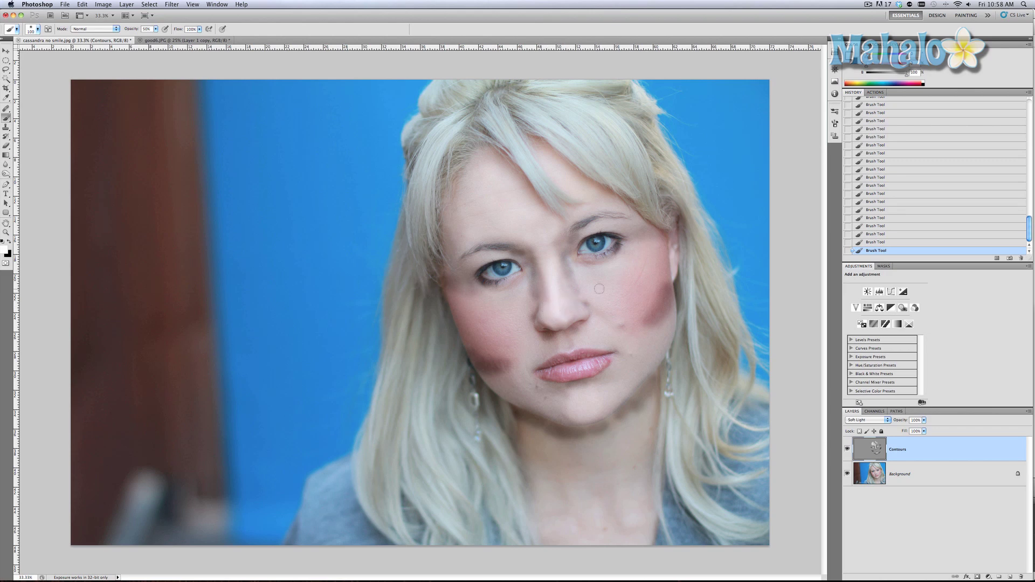
Step: Paint white highlights on the cheeks with a 200 px brush, and check the strokes with the Background layer temporarily hidden
key("bracketright")
key("bracketright")
key("bracketright")
key("bracketright")
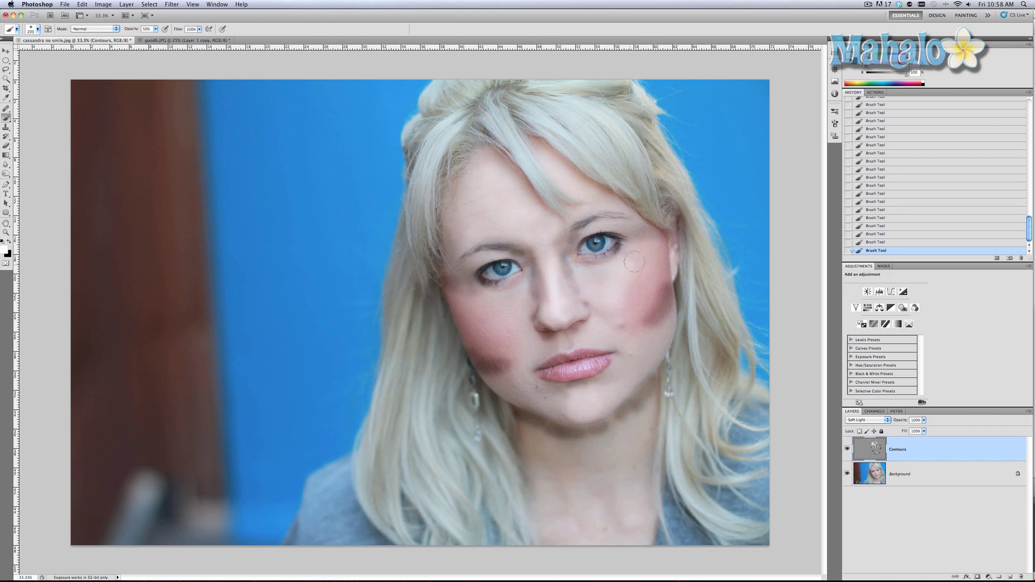
left_click(640, 291)
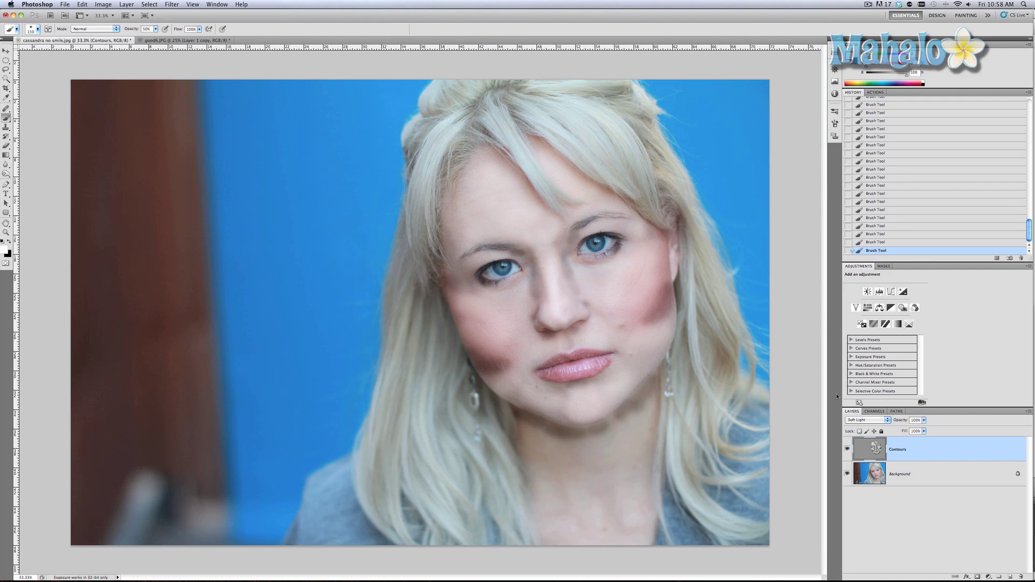
left_click(848, 474)
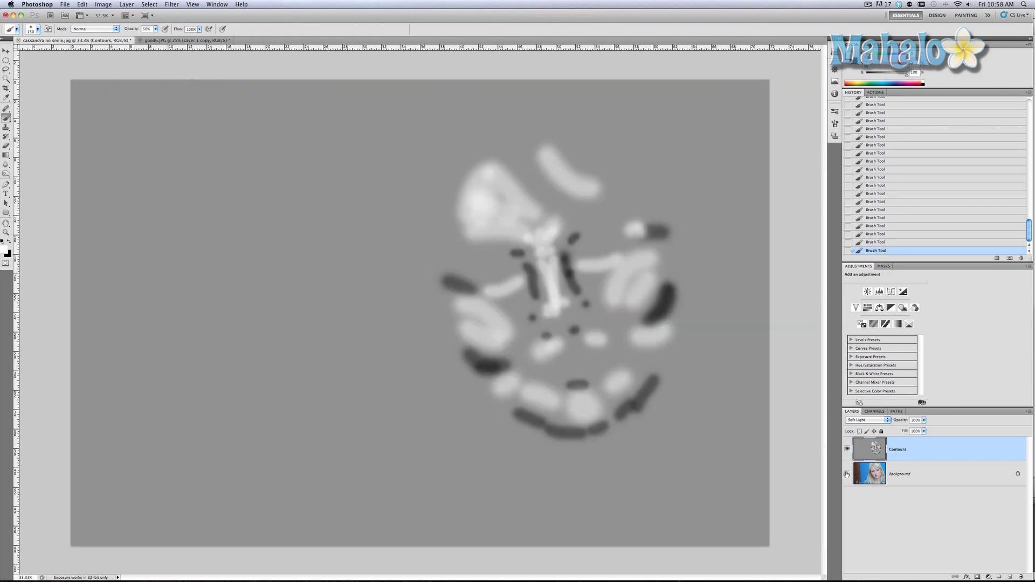
left_click(847, 474)
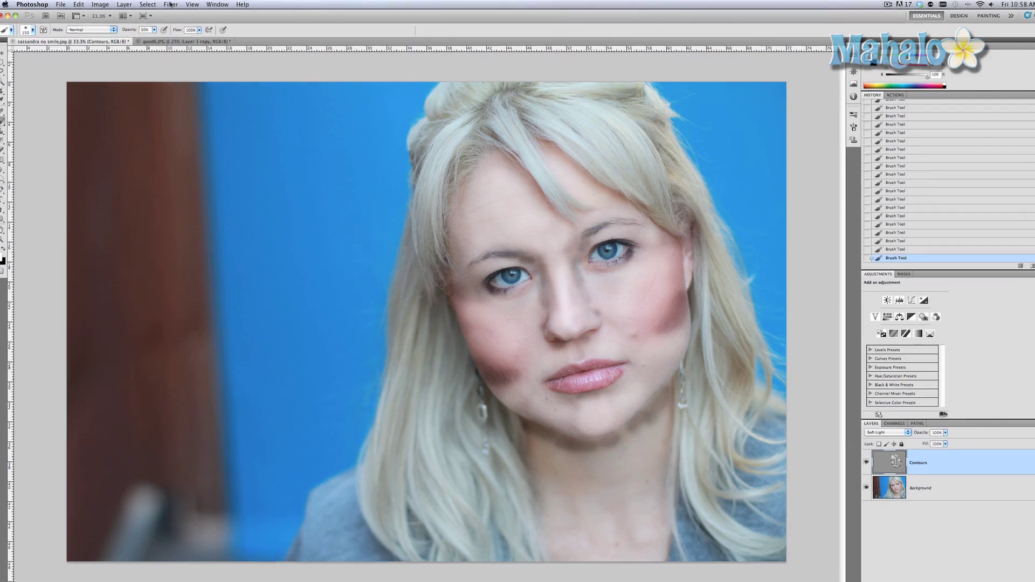
Step: Apply a Gaussian Blur with a radius of about 60 pixels to the Contours layer and set its opacity to 75%
left_click(172, 4)
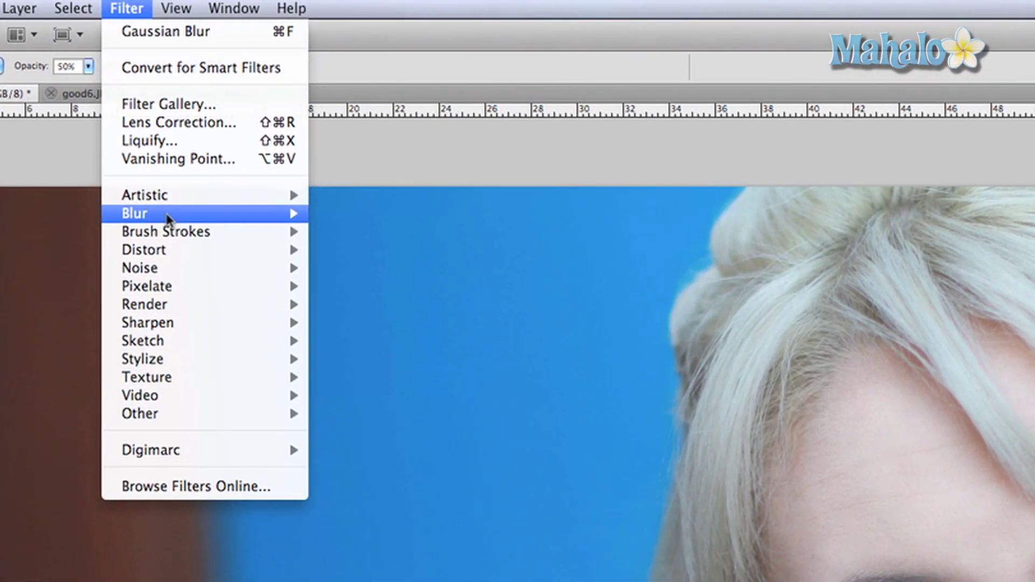
mouse_move(232, 220)
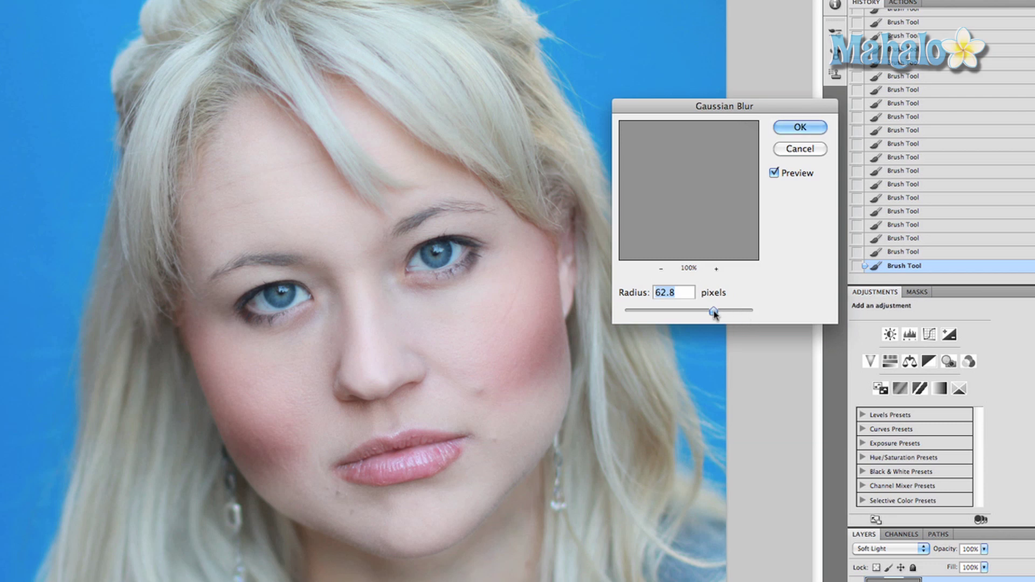
mouse_move(714, 312)
left_mouse_down()
mouse_move(693, 312)
mouse_move(712, 315)
left_mouse_up()
left_click_drag(715, 315, 716, 316)
left_click(800, 129)
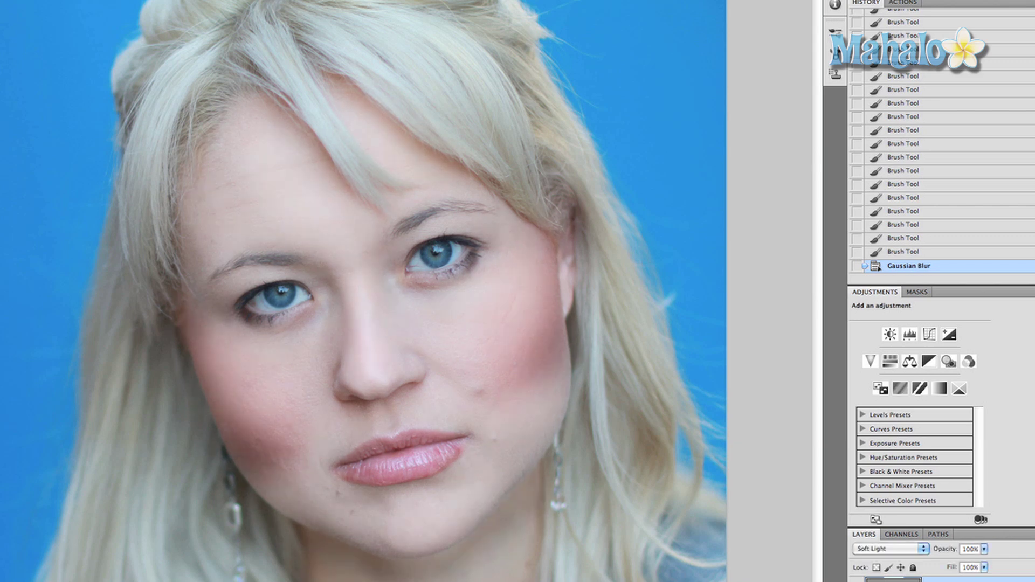
left_click(971, 549)
type("75")
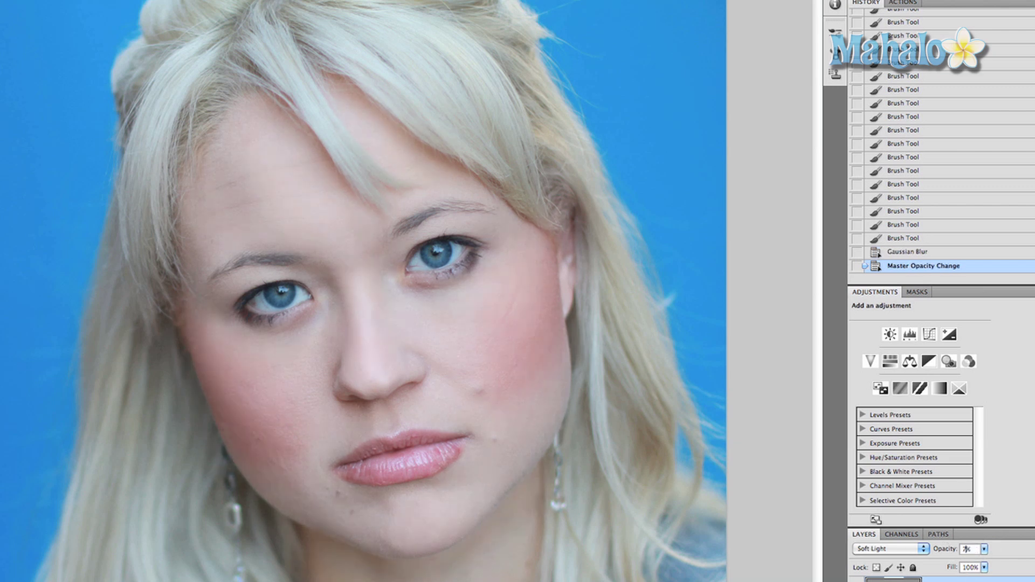